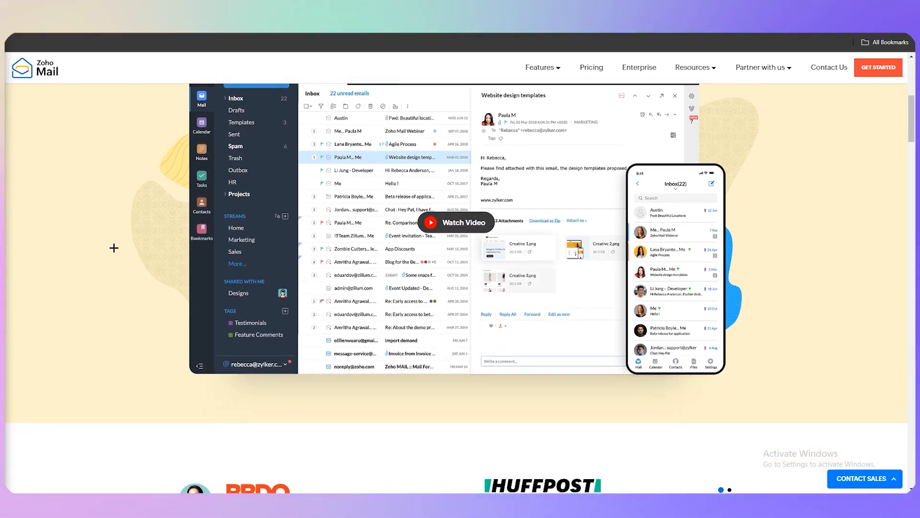
scroll(114, 248, "down", 4)
scroll(115, 247, "up", 3)
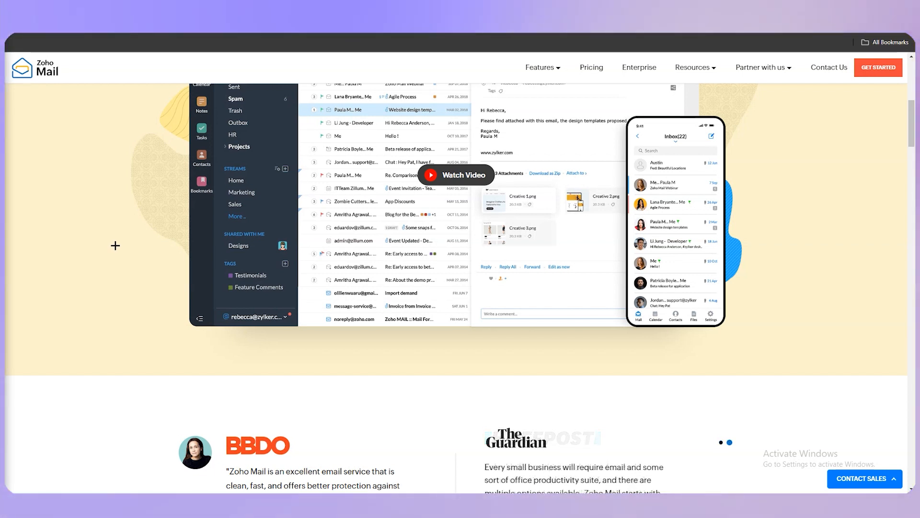
scroll(117, 244, "up", 1)
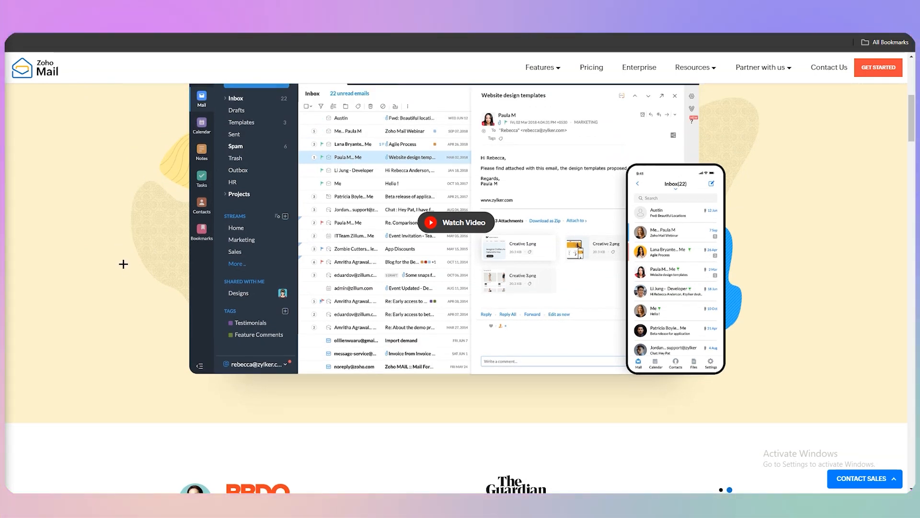
scroll(123, 258, "up", 3)
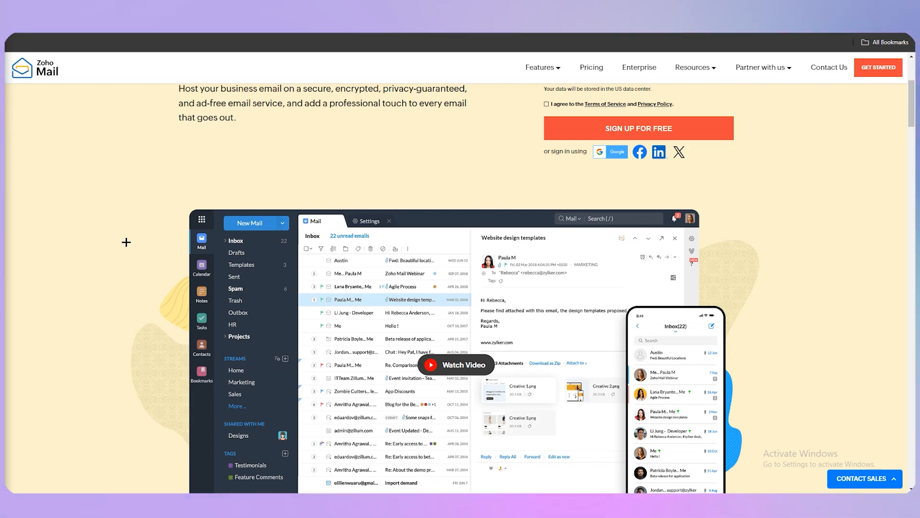
scroll(131, 228, "down", 1)
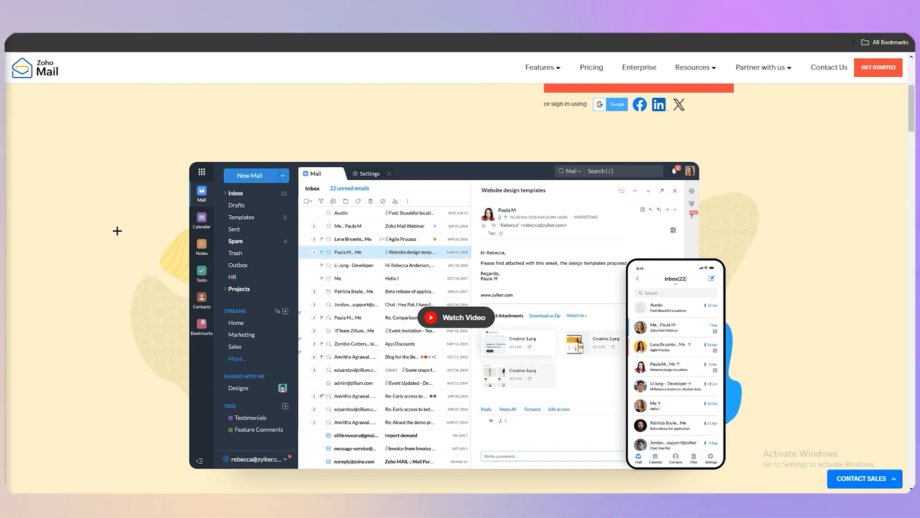
scroll(117, 230, "up", 5)
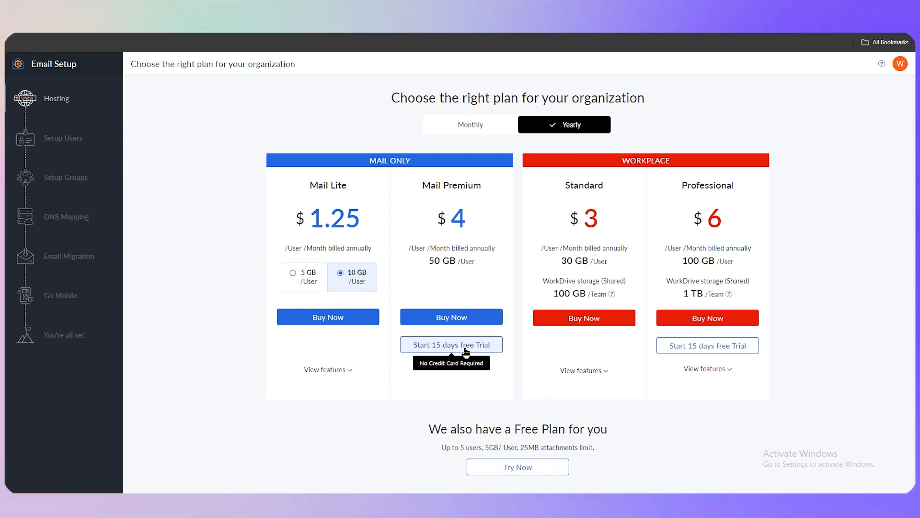
left_click(430, 345)
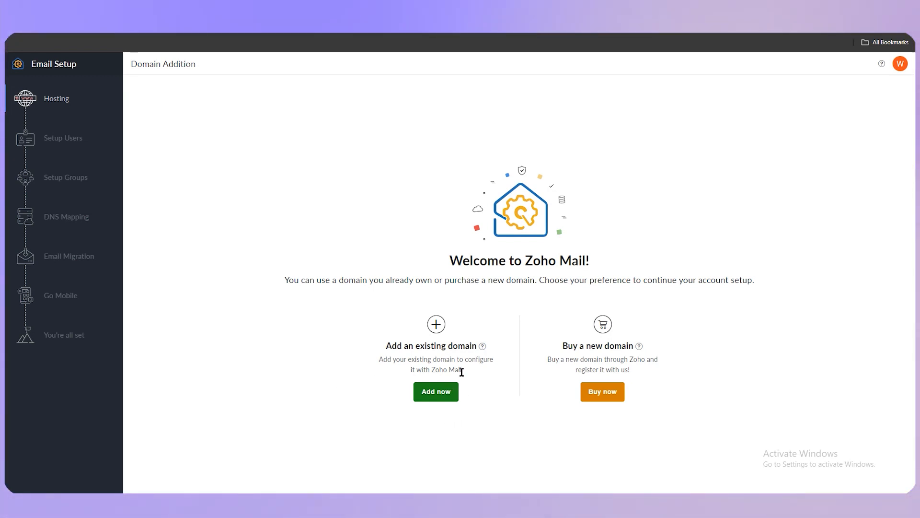
left_click(441, 396)
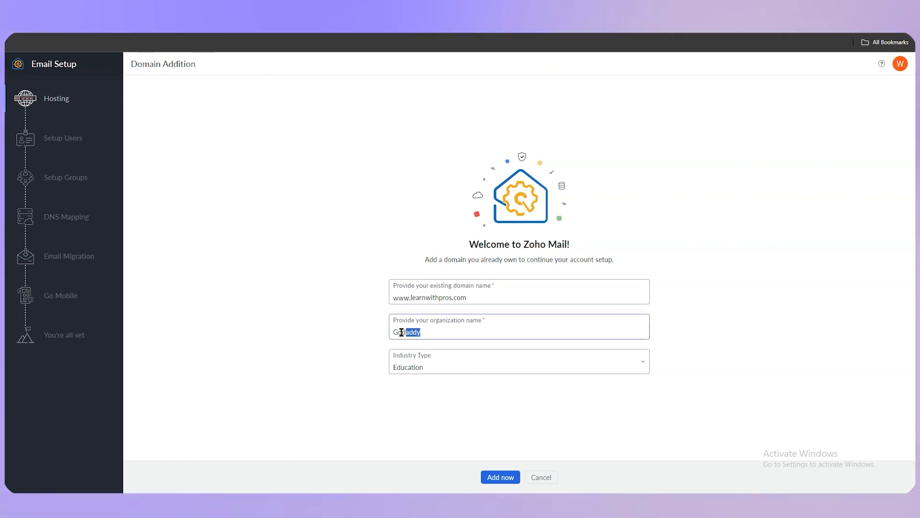
left_click_drag(401, 332, 392, 332)
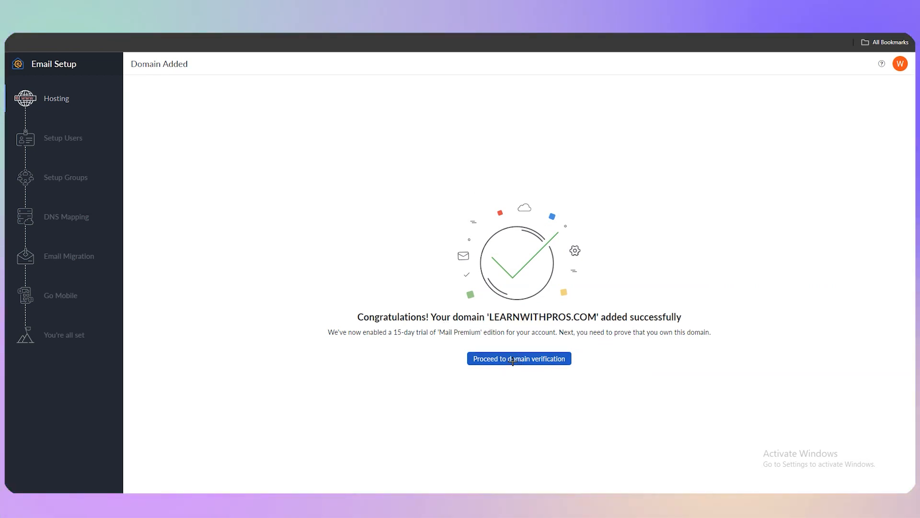
Verify ownership of learnwithpros.com by connecting Zoho through the GoDaddy DNS login, and create the super administrator's login email address
left_click(540, 364)
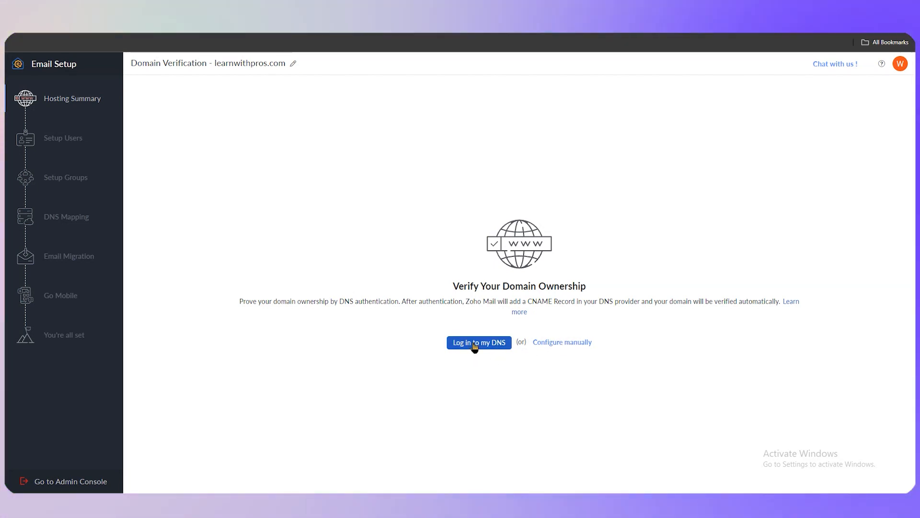
left_click(494, 348)
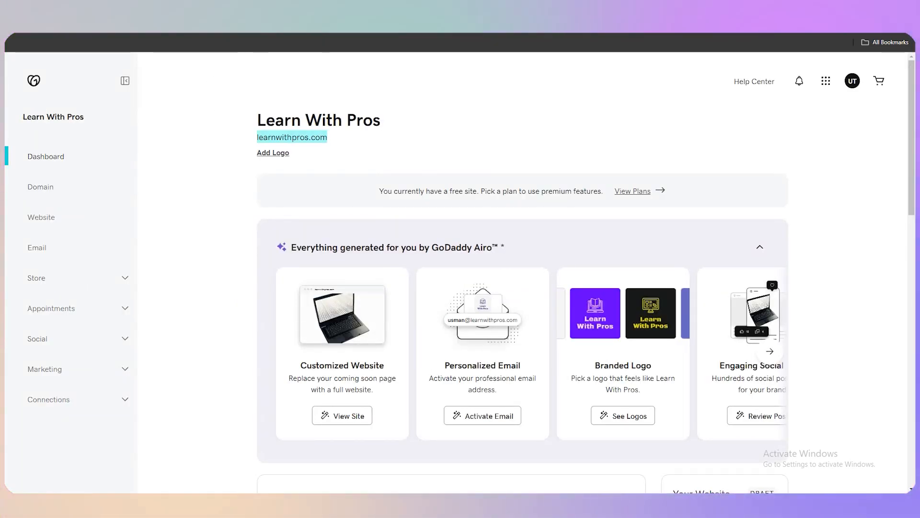
left_click(277, 48)
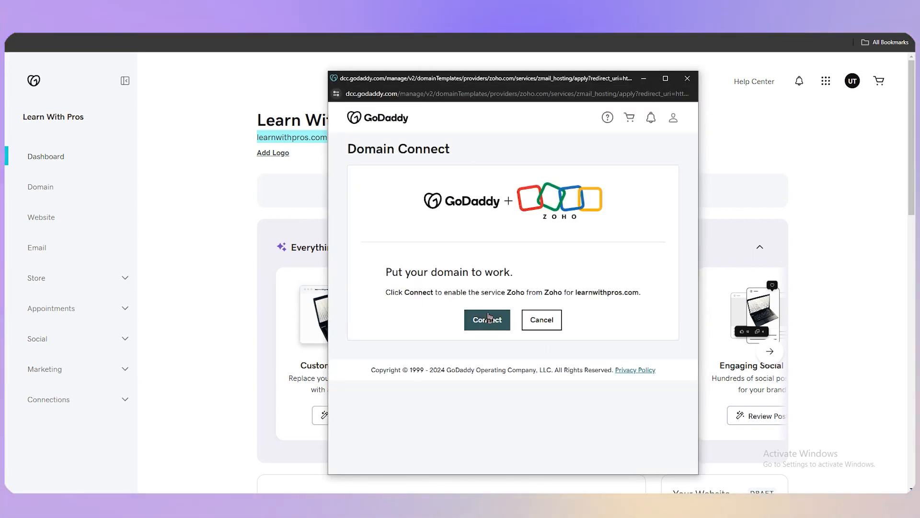
left_click(503, 328)
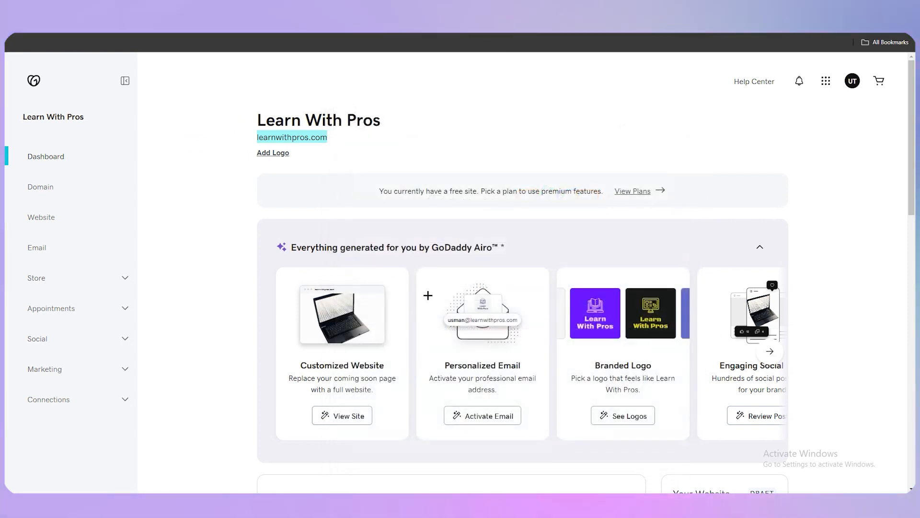
key("ctrl+Tab")
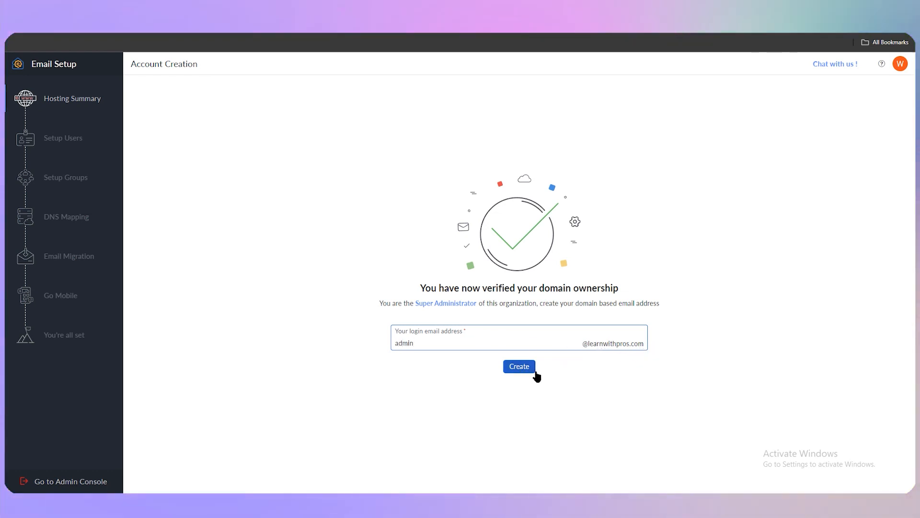
left_click(534, 370)
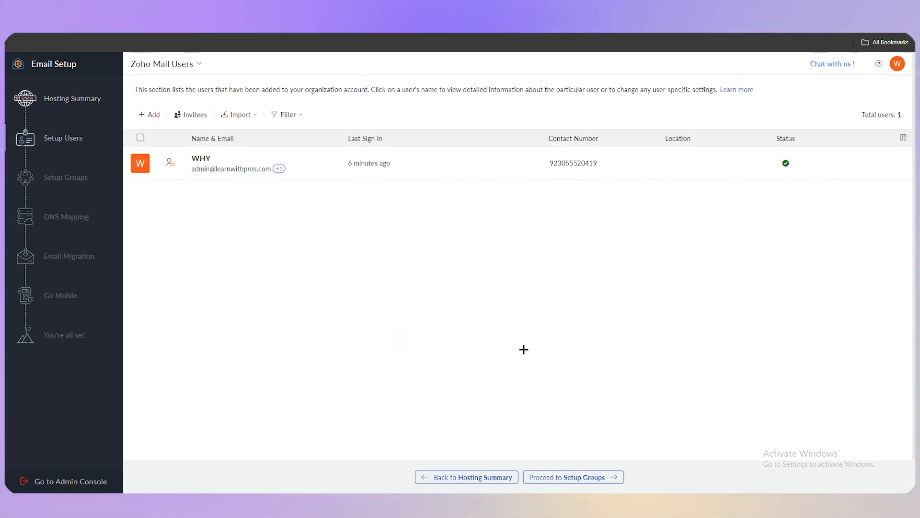
Examine the fields for adding a user and the import and filter options of the user list
left_click(148, 118)
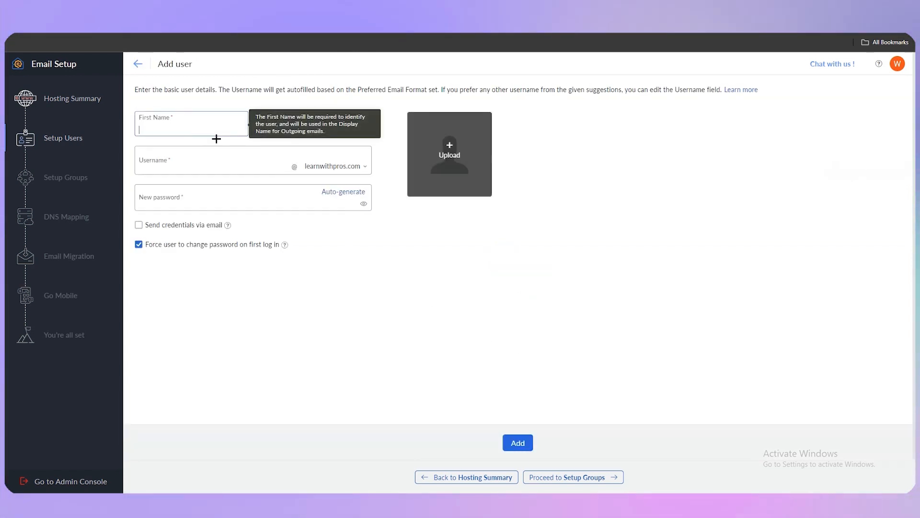
left_click(187, 160)
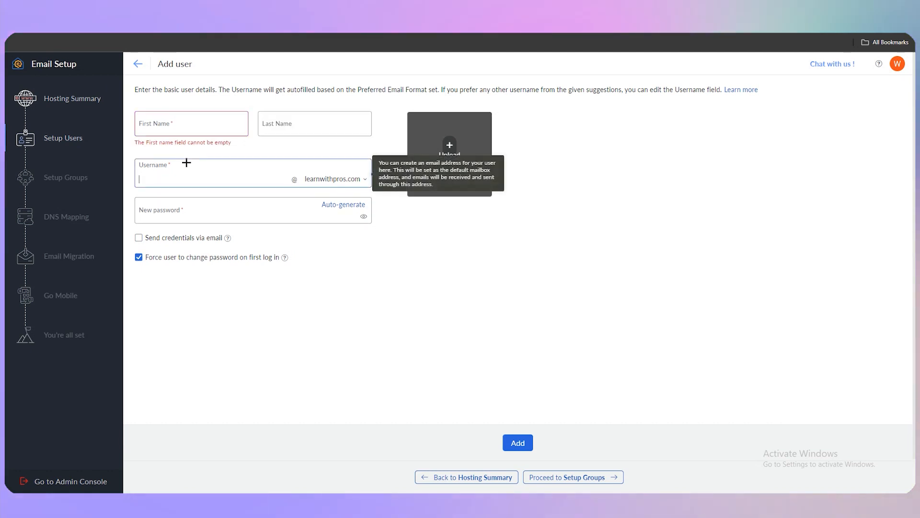
left_click(204, 197)
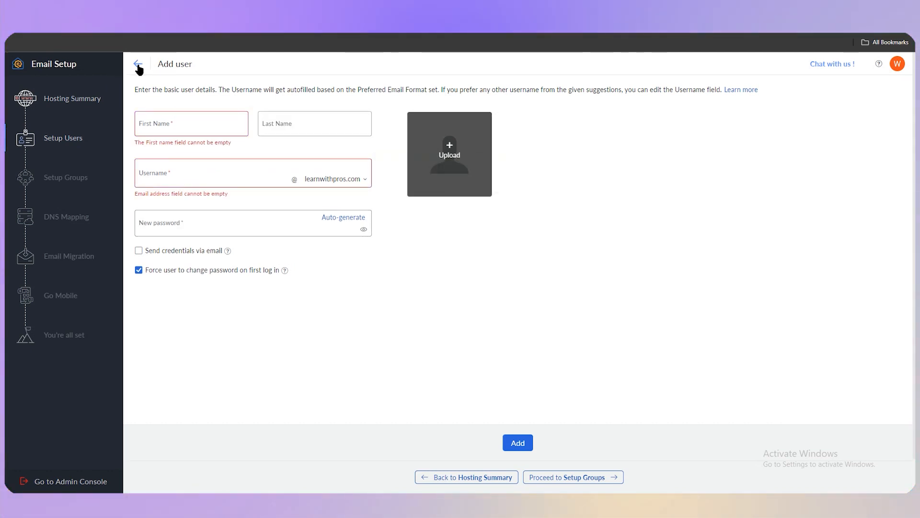
left_click(138, 64)
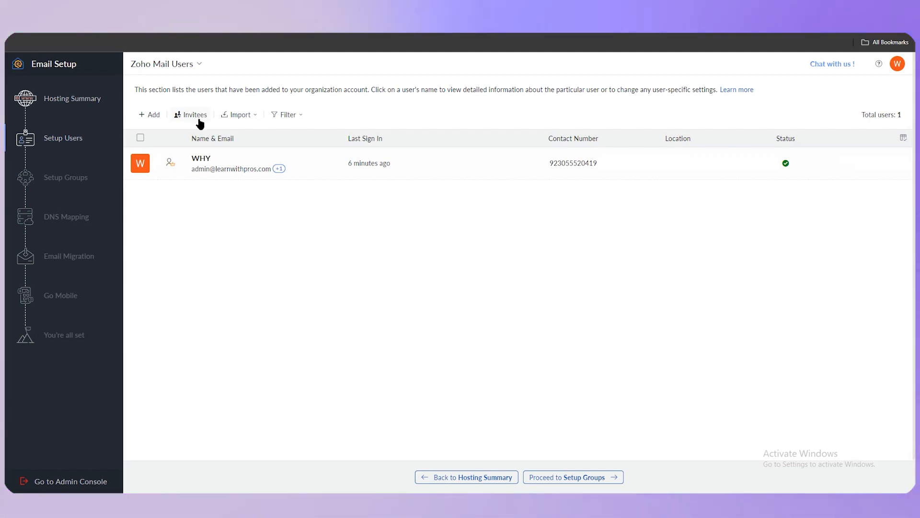
left_click(254, 117)
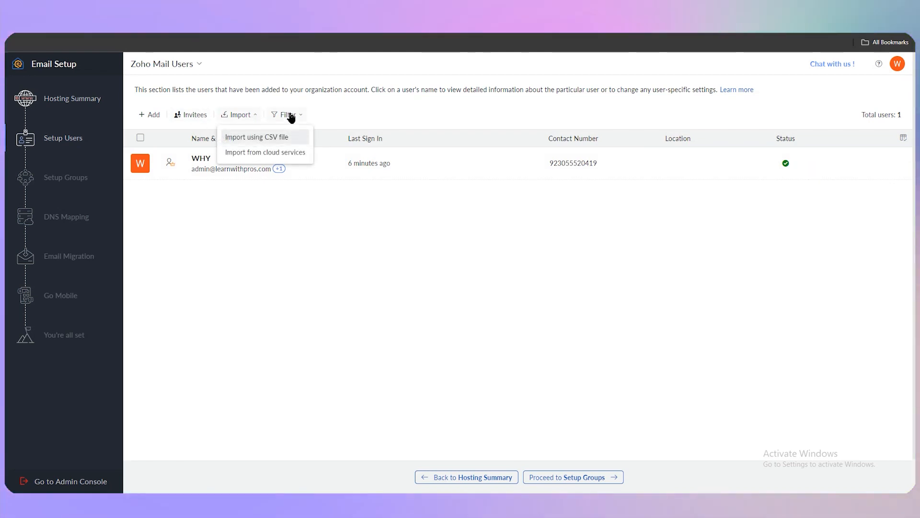
left_click(291, 116)
left_click(246, 117)
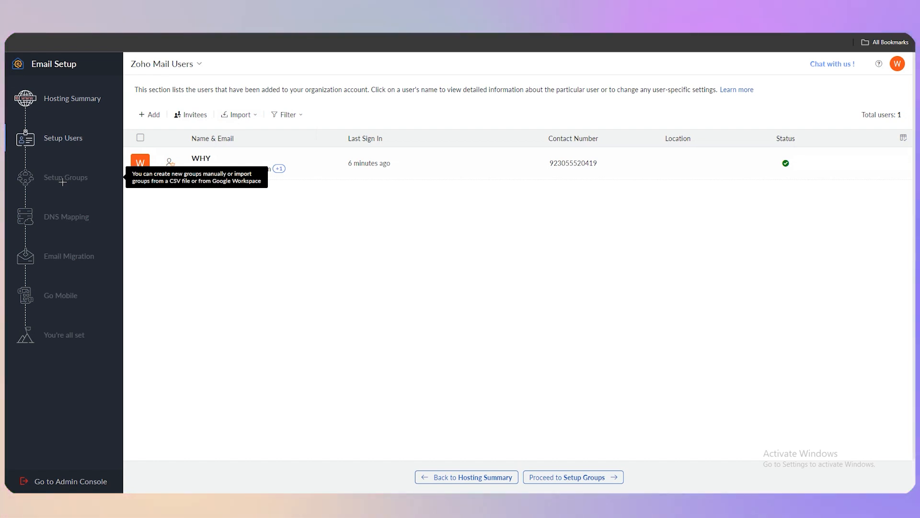
Advance the setup past users and groups to the DNS mapping stage without creating a group
left_click(577, 477)
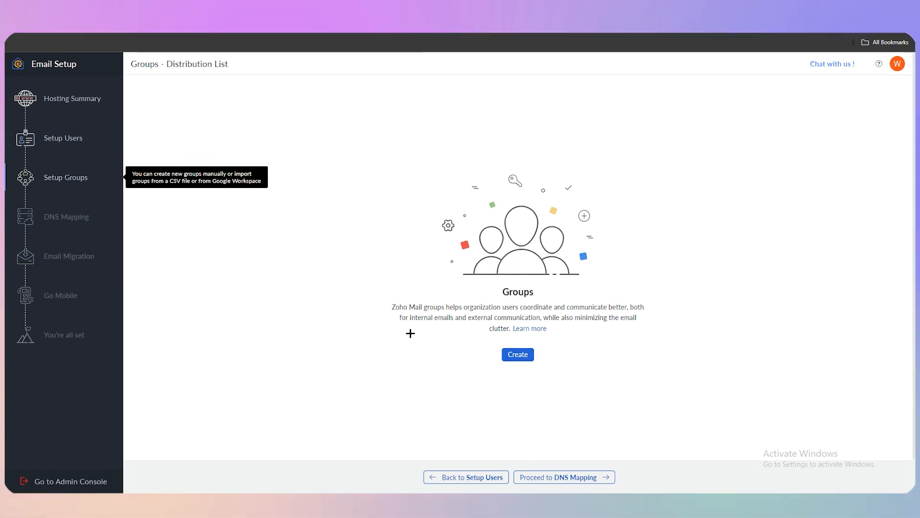
left_click_drag(390, 307, 645, 310)
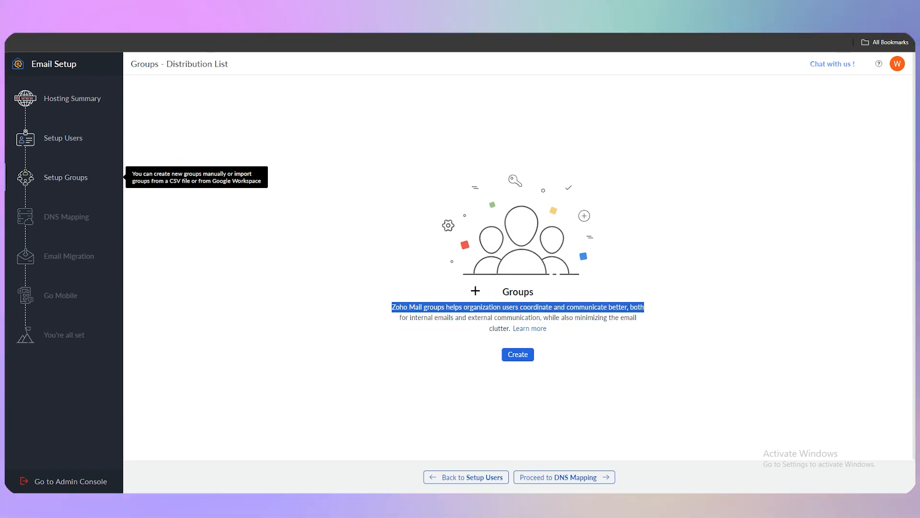
left_click(286, 246)
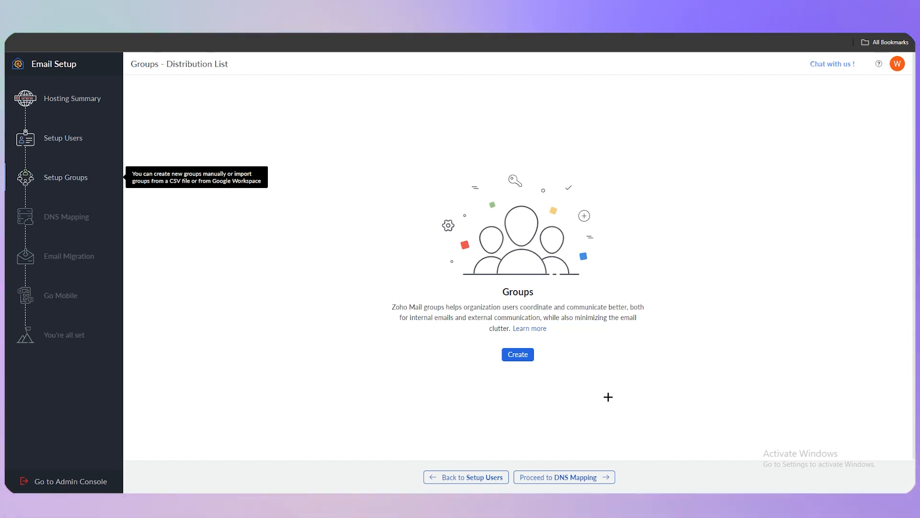
left_click(566, 478)
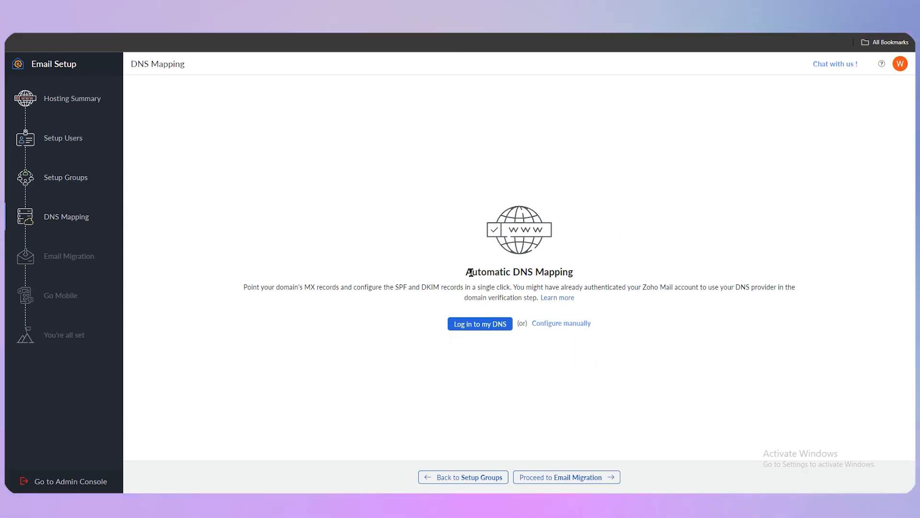
Review the automatic DNS mapping option and advance the setup to the email migration stage
left_click_drag(467, 272, 573, 272)
left_click(383, 243)
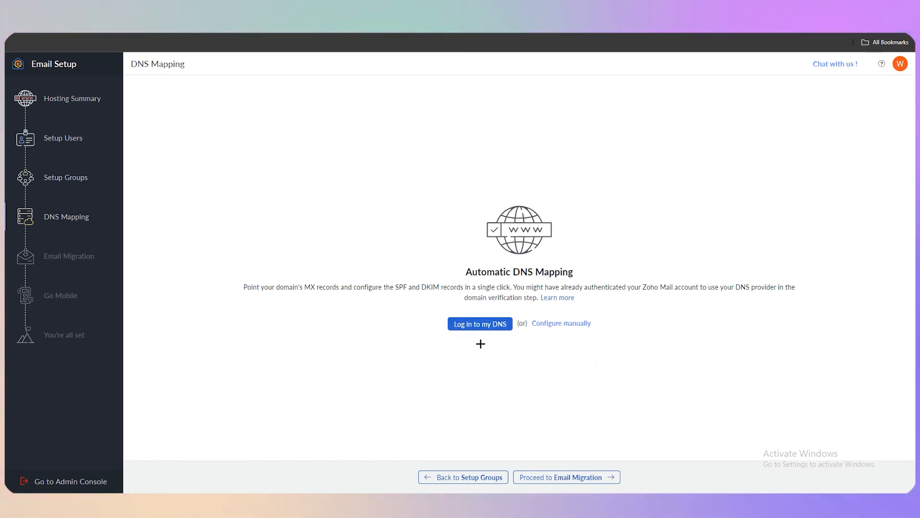
left_click(561, 477)
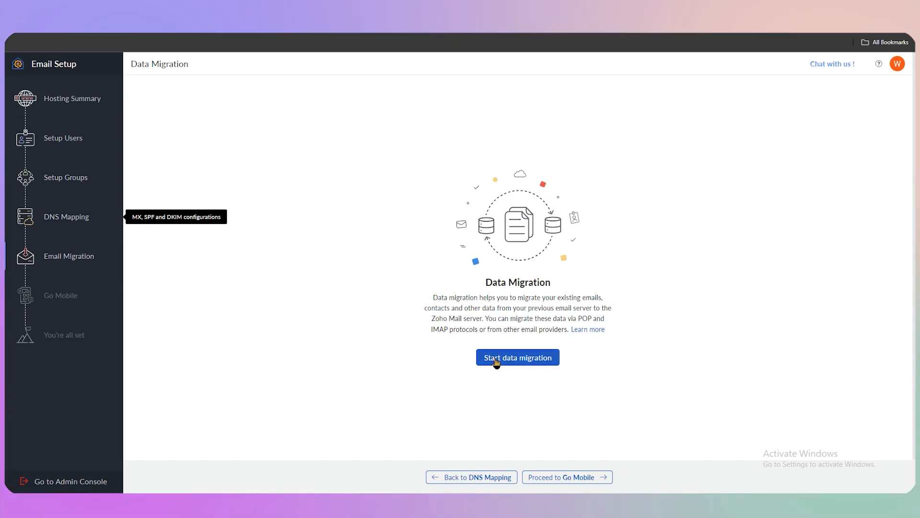
Examine the protocols and applications offered for a new data migration, and return without creating one
left_click(494, 360)
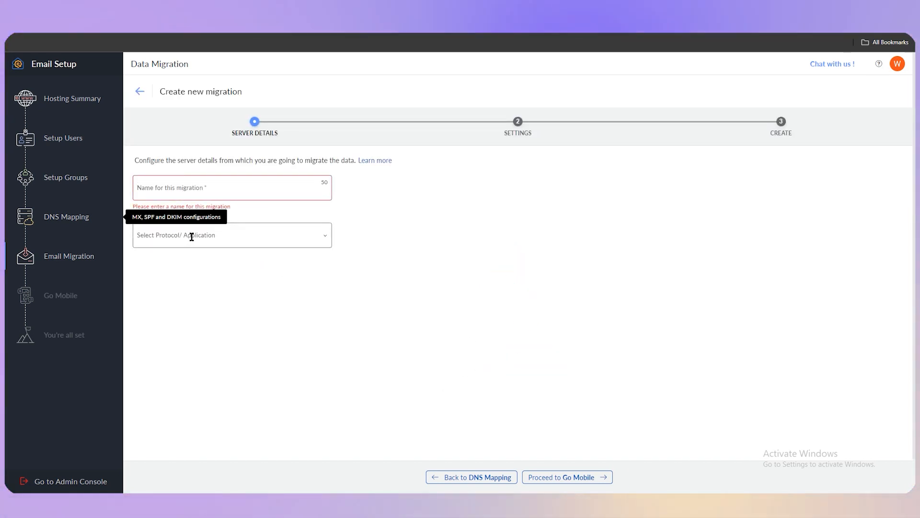
left_click(362, 249)
left_click(225, 243)
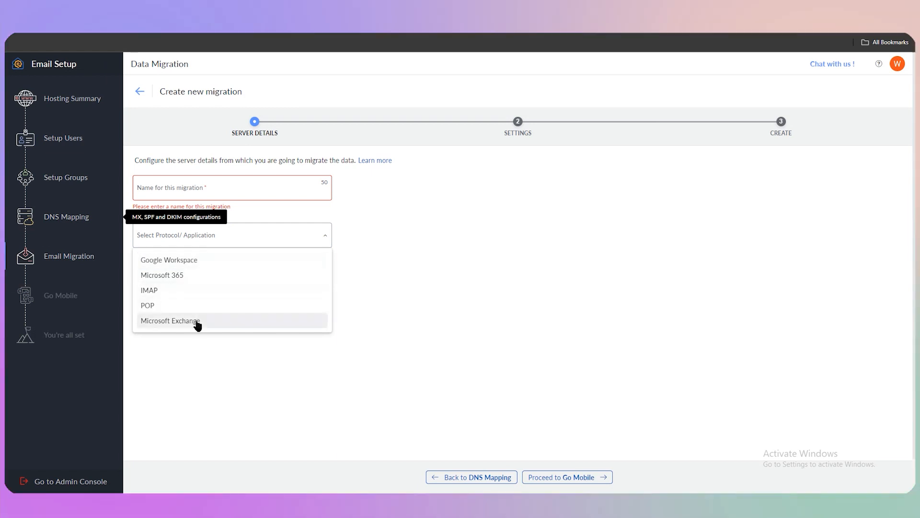
left_click(283, 240)
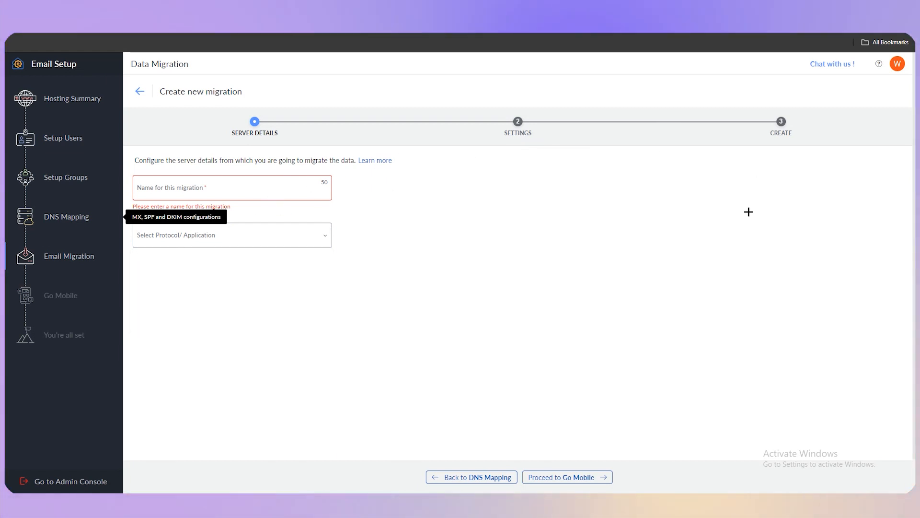
left_click(139, 91)
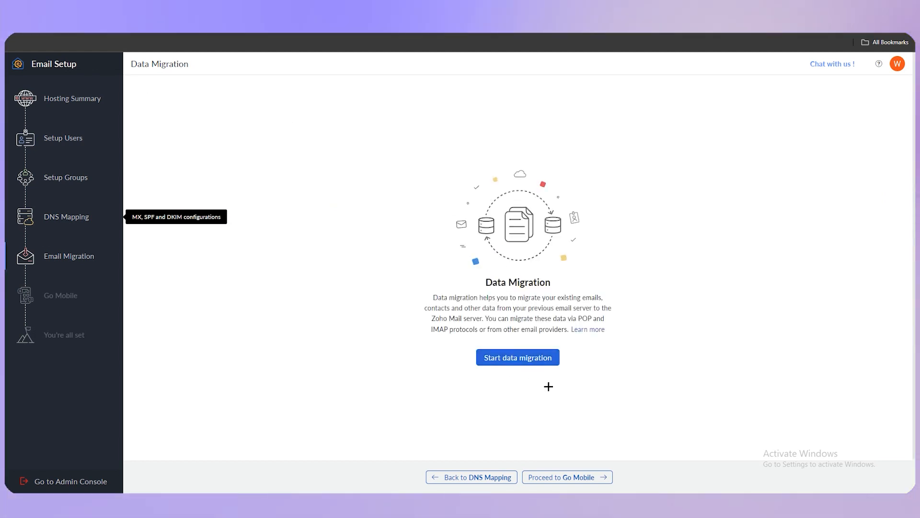
Advance through the mobile stage to complete the email setup, and open the Admin Console
left_click(558, 478)
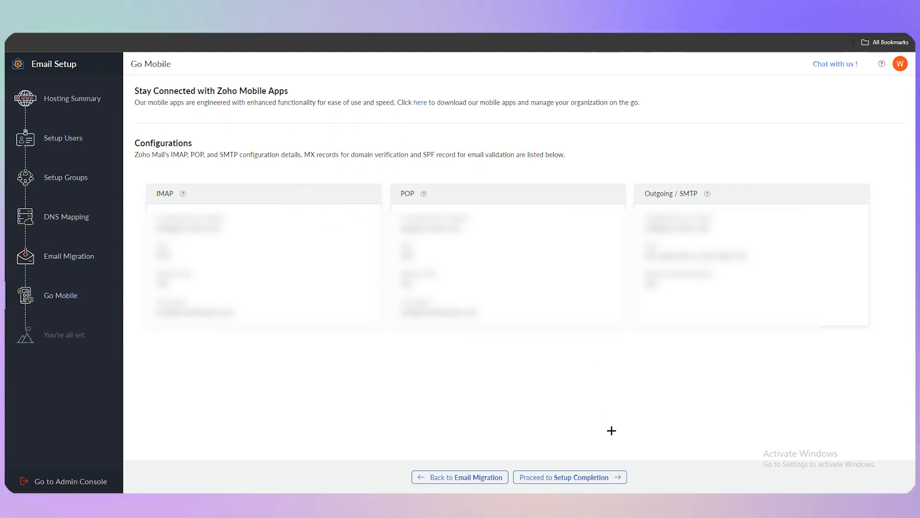
left_click(577, 477)
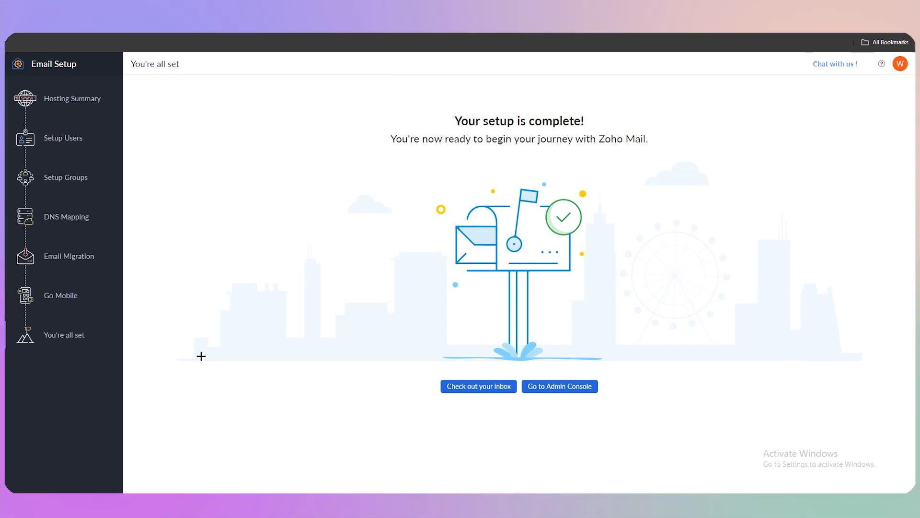
left_click(554, 391)
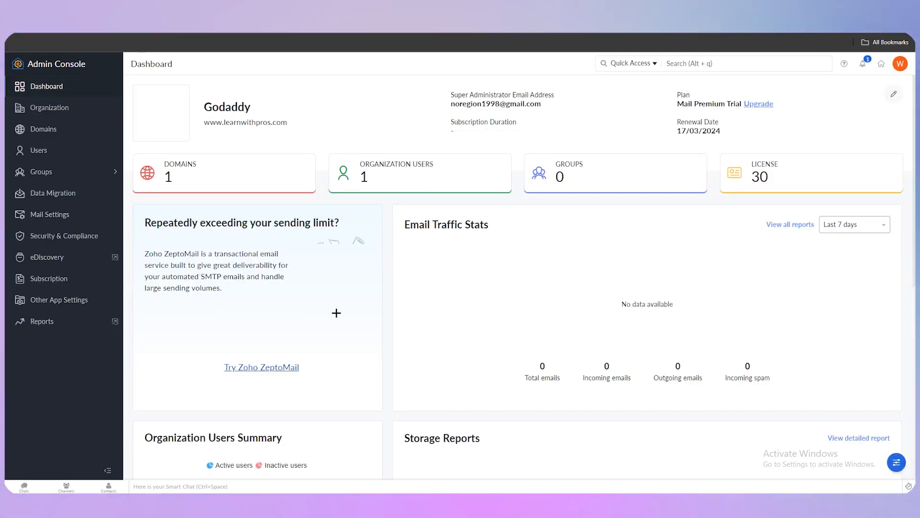
scroll(336, 312, "down", 2)
scroll(353, 258, "up", 2)
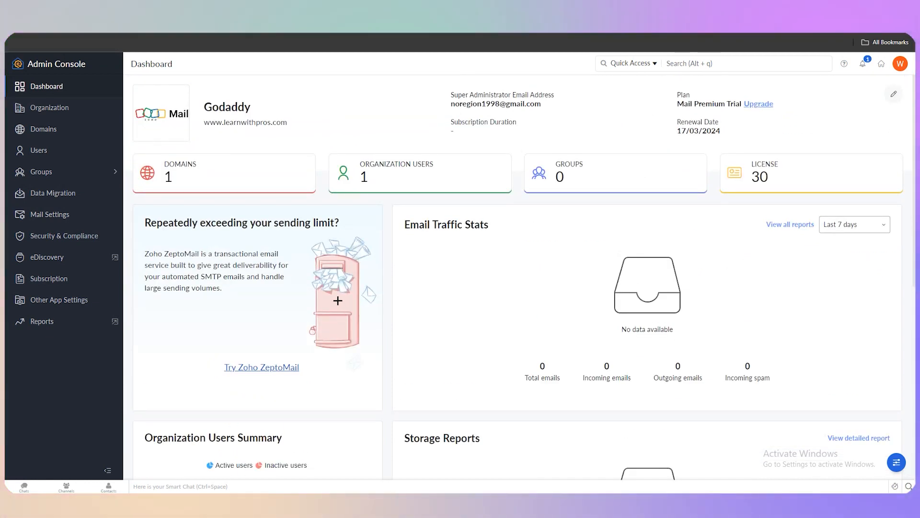
scroll(385, 259, "down", 1)
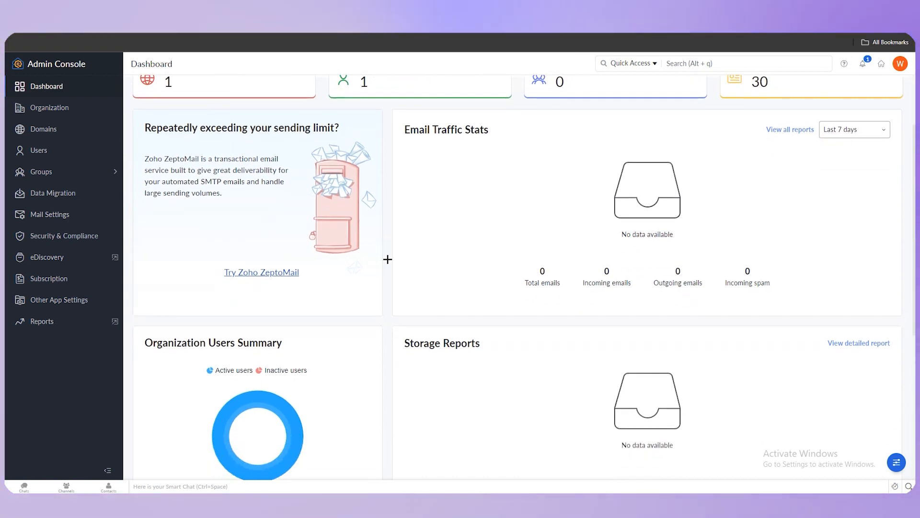
Review the dashboard's organization, email traffic and storage summaries, and open the Groups distribution list page
scroll(386, 260, "up", 1)
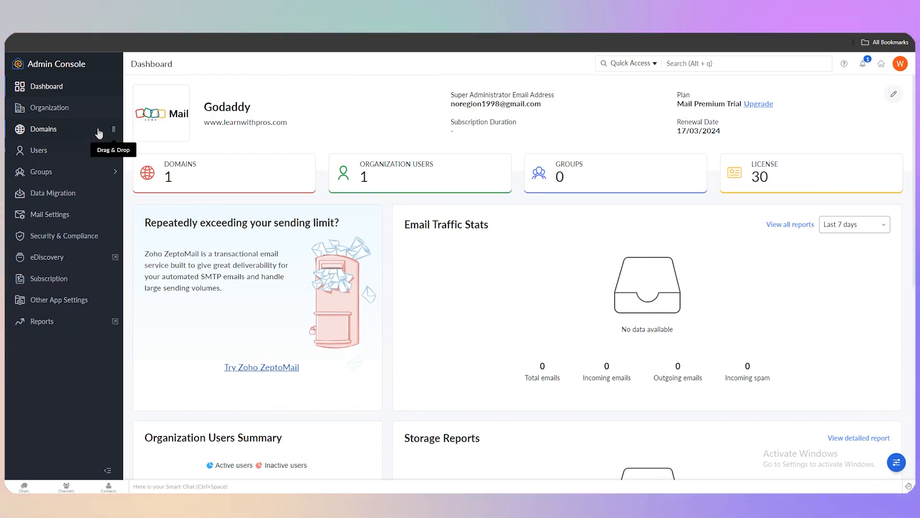
scroll(86, 148, "down", 3)
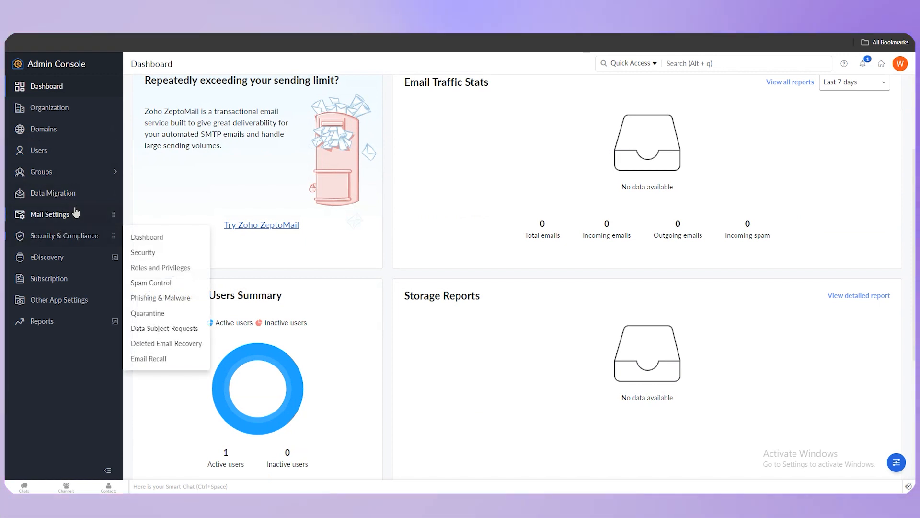
mouse_move(78, 240)
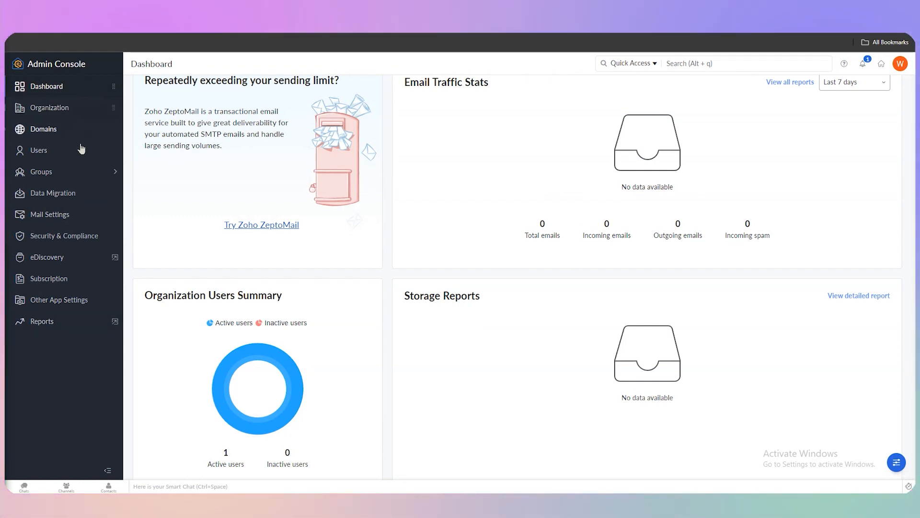
left_click(56, 174)
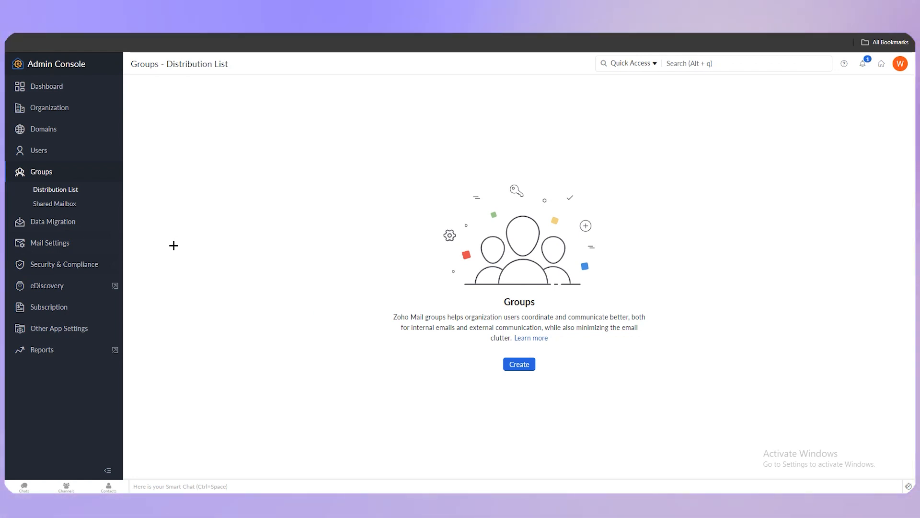
Review the organization's email policies, email restrictions and access restrictions in the mail settings
left_click(81, 244)
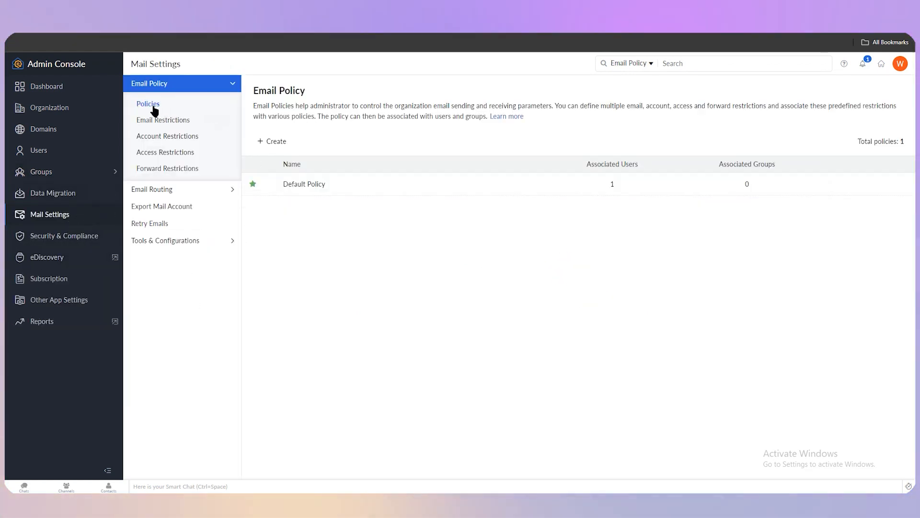
left_click(166, 121)
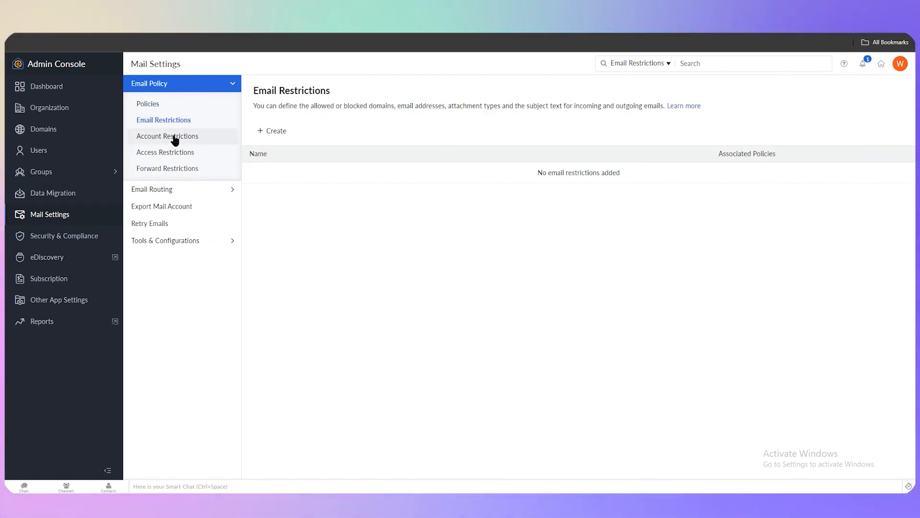
left_click(170, 154)
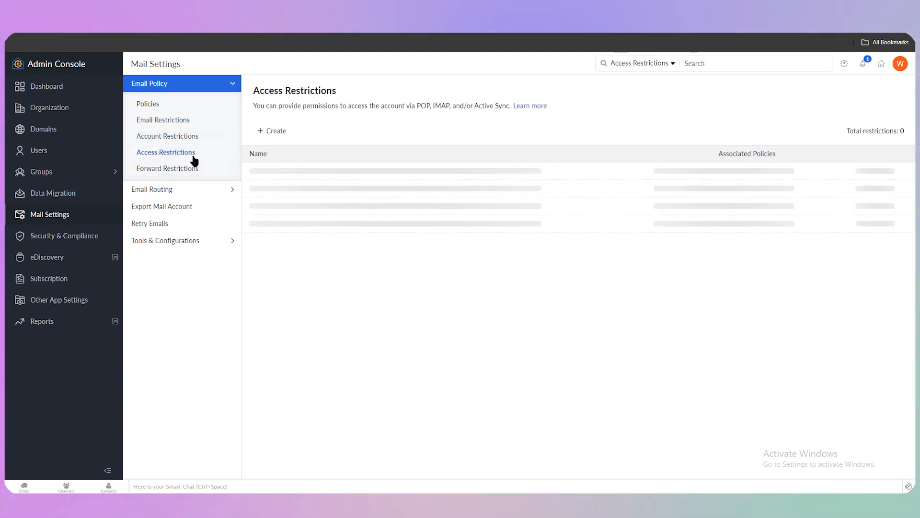
mouse_move(184, 192)
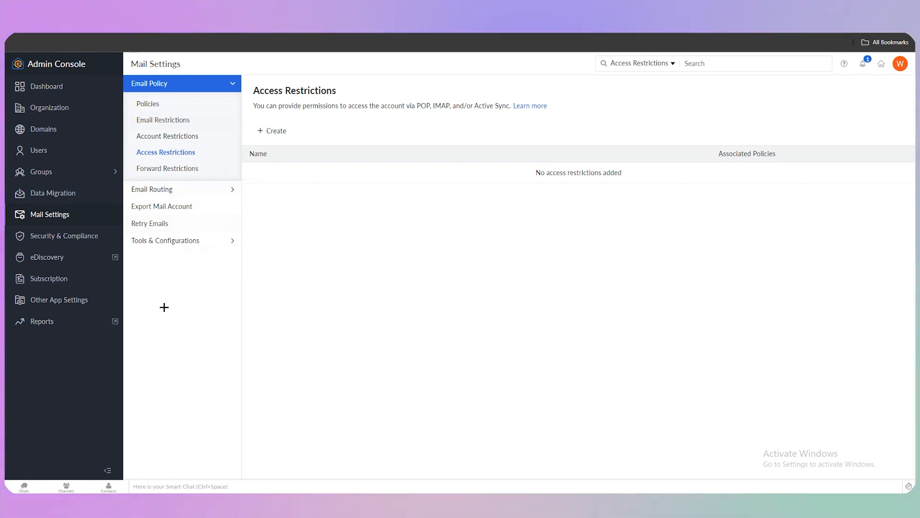
Open the subscription plans and expand their feature lists to view the yearly Mail Only and Workplace offers
left_click(73, 283)
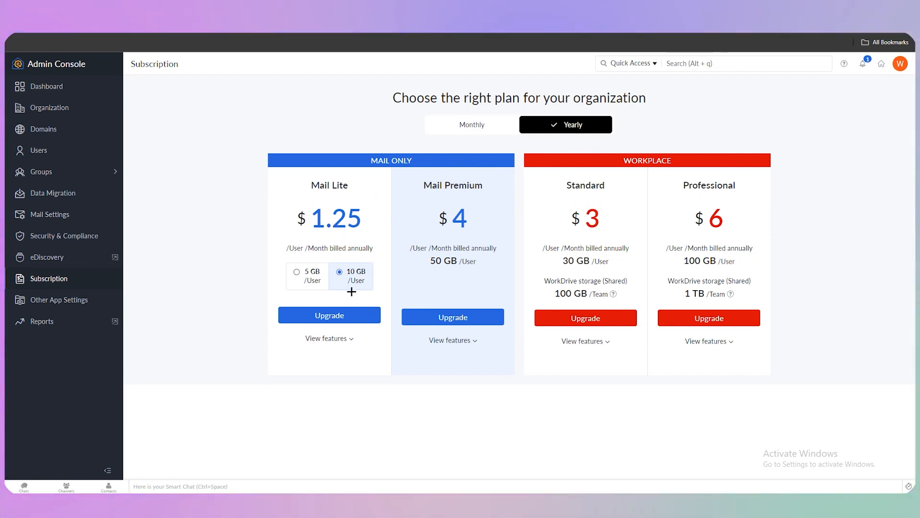
left_click(353, 339)
scroll(359, 342, "down", 3)
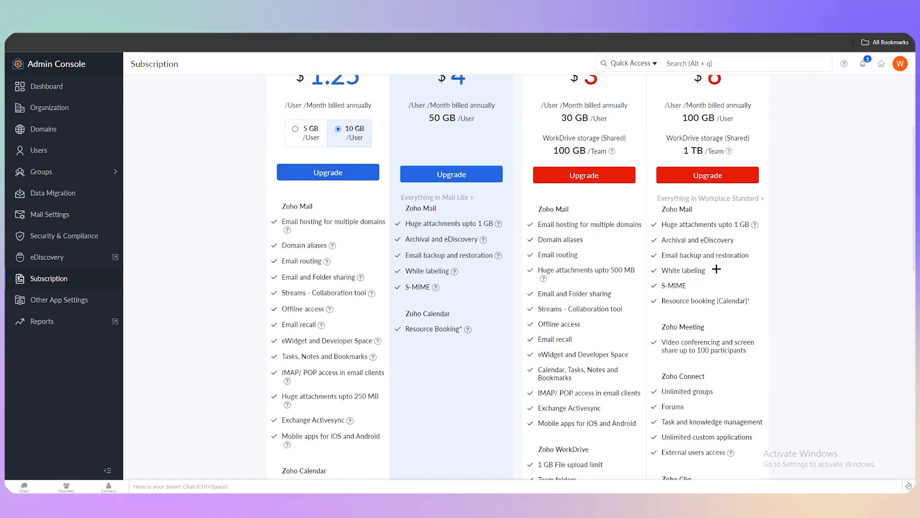
scroll(337, 294, "down", 1)
scroll(341, 291, "up", 3)
scroll(344, 288, "down", 2)
scroll(403, 268, "up", 3)
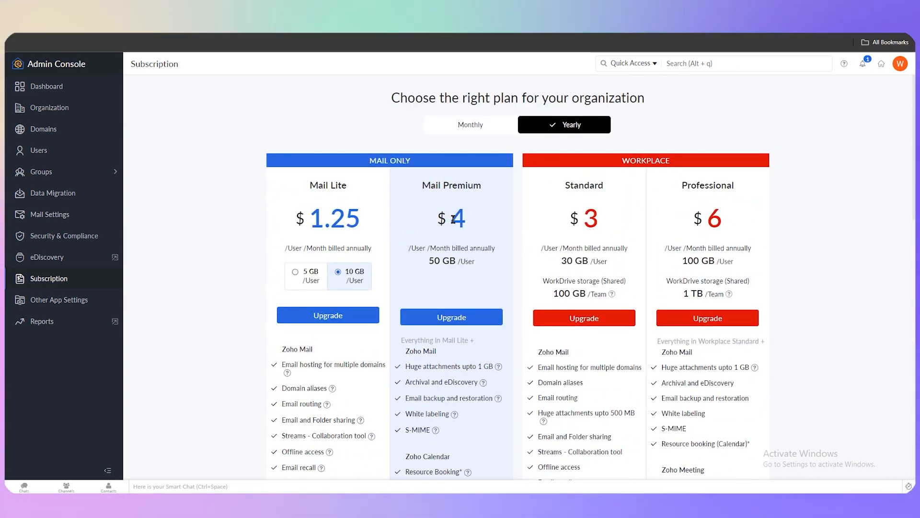
Compare the Mail Premium plan's price and features with those of Mail Lite, Workplace Standard and Workplace Professional
left_click_drag(421, 185, 482, 187)
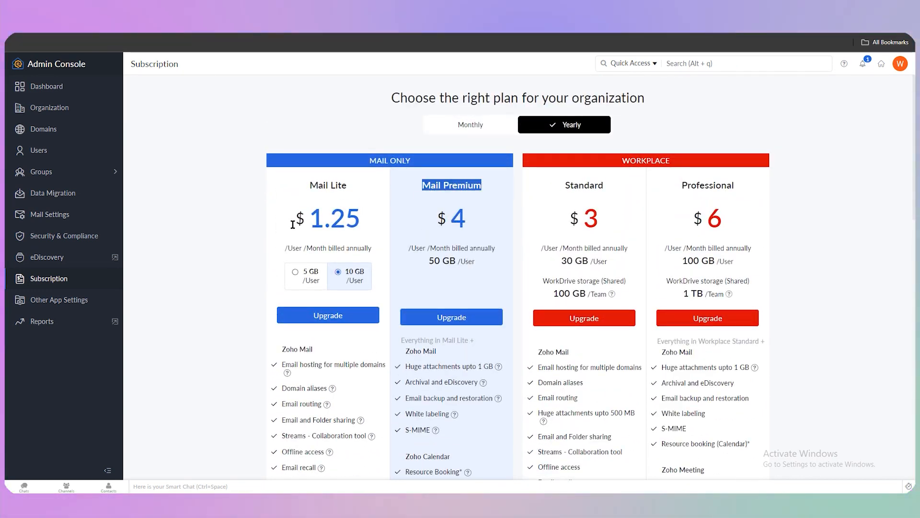
left_click(295, 225)
scroll(365, 263, "down", 4)
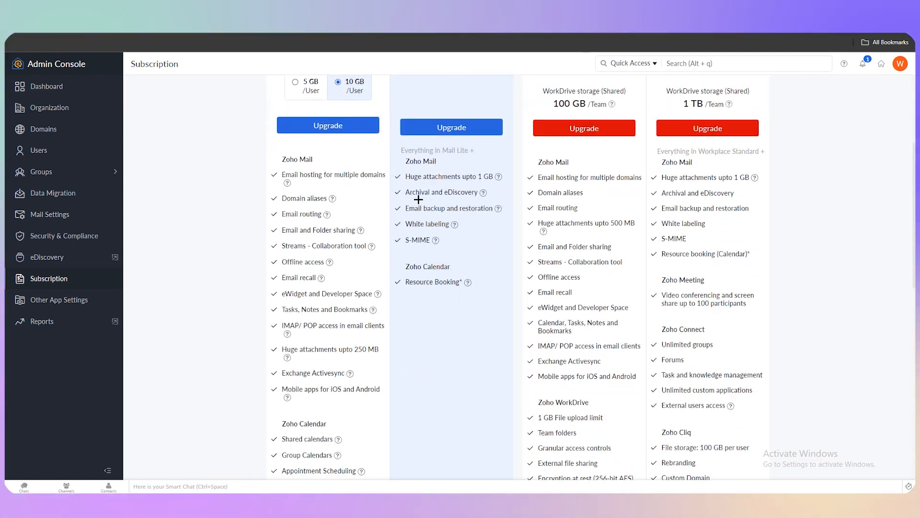
scroll(419, 199, "down", 1)
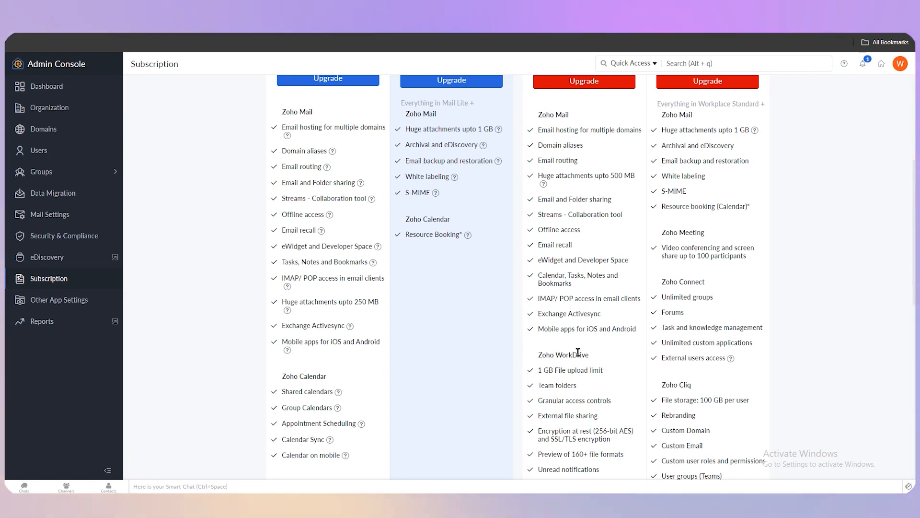
scroll(596, 361, "down", 2)
scroll(584, 326, "down", 2)
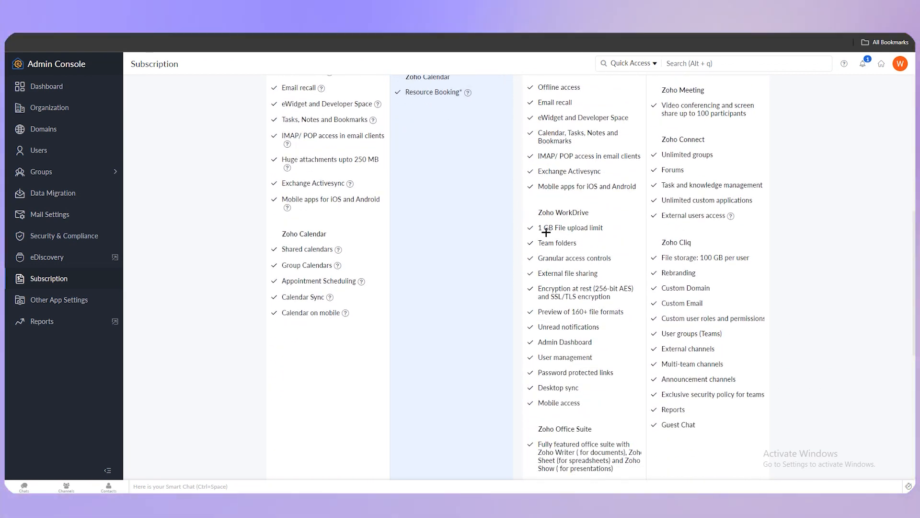
scroll(578, 296, "down", 1)
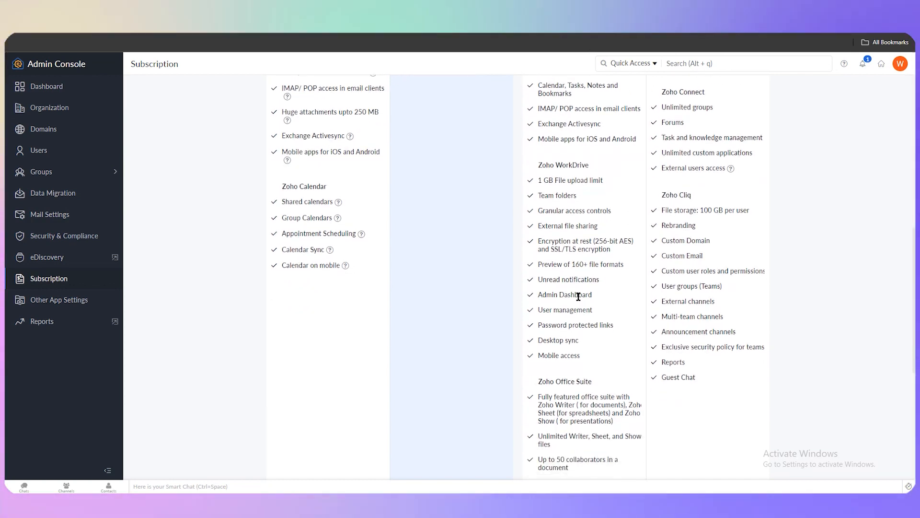
scroll(579, 296, "up", 3)
scroll(590, 314, "down", 1)
scroll(426, 258, "up", 3)
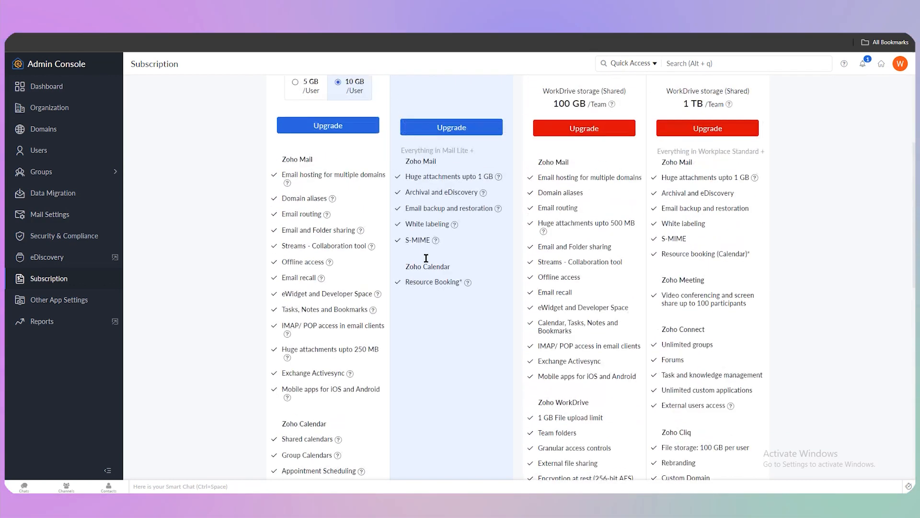
scroll(575, 250, "down", 2)
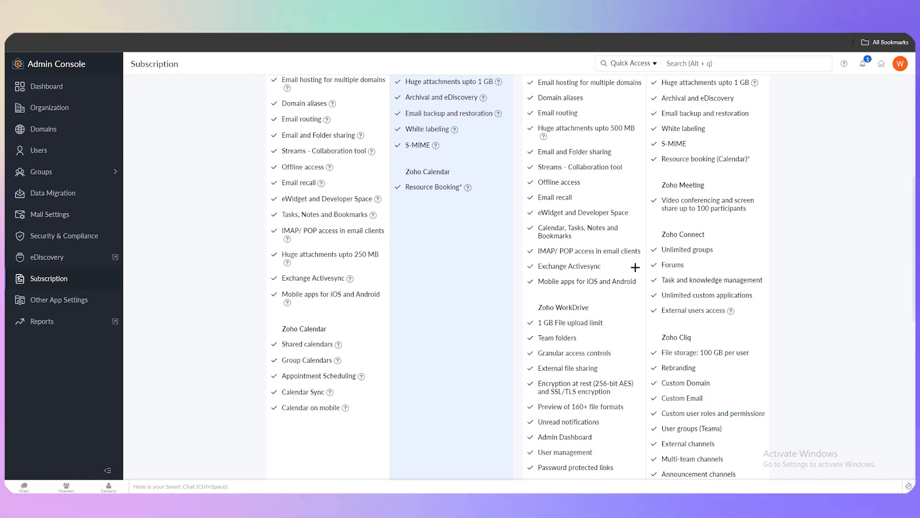
scroll(621, 232, "up", 4)
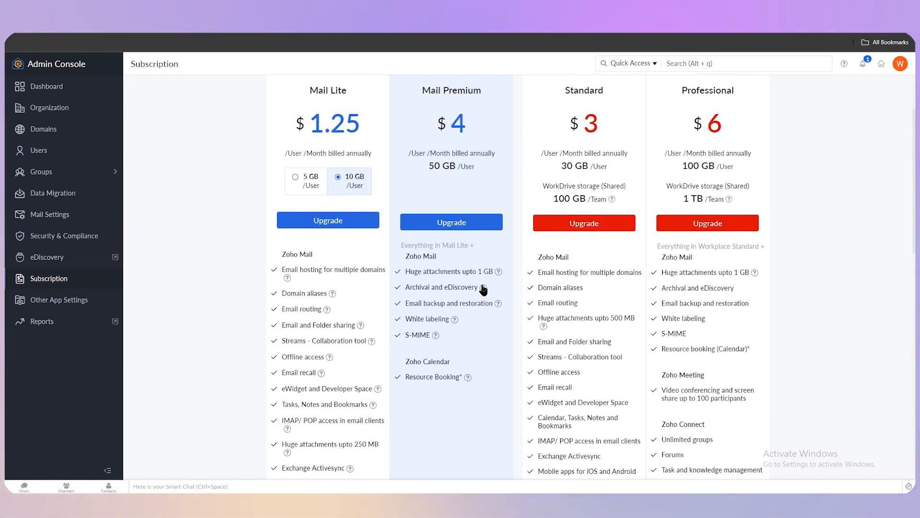
scroll(482, 311, "up", 2)
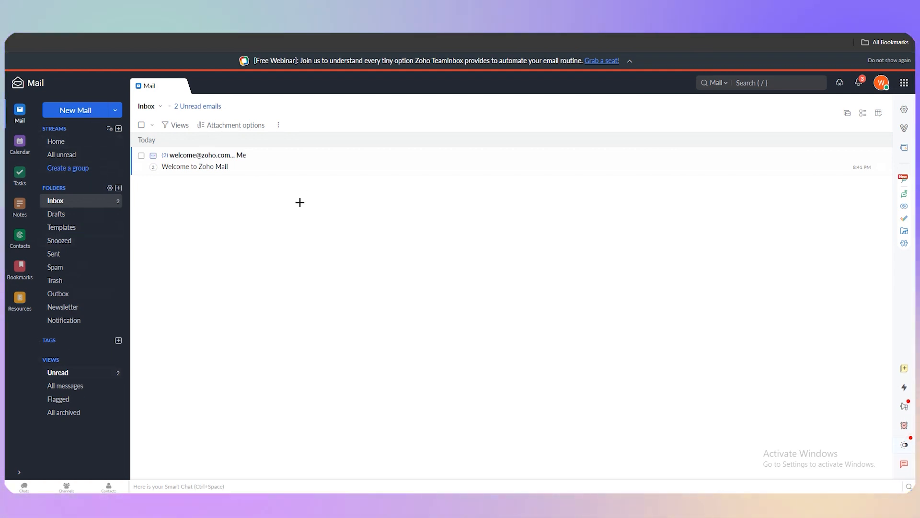
View the mailbox's calendar, and return to the inbox to check the account's email address in the profile details
left_click(19, 144)
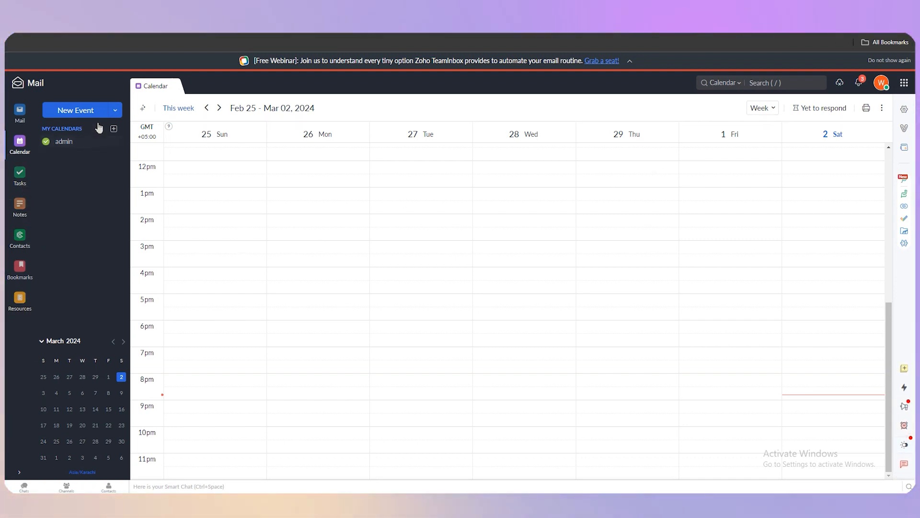
left_click(28, 115)
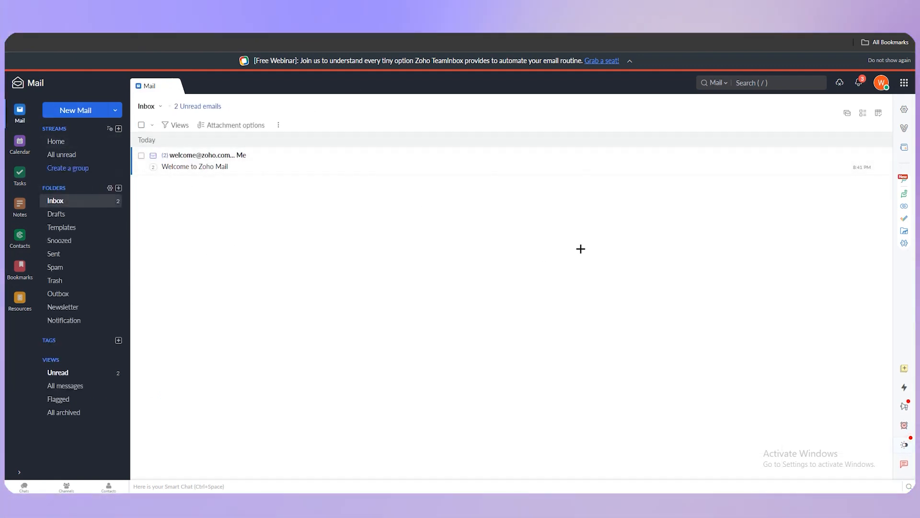
left_click(873, 86)
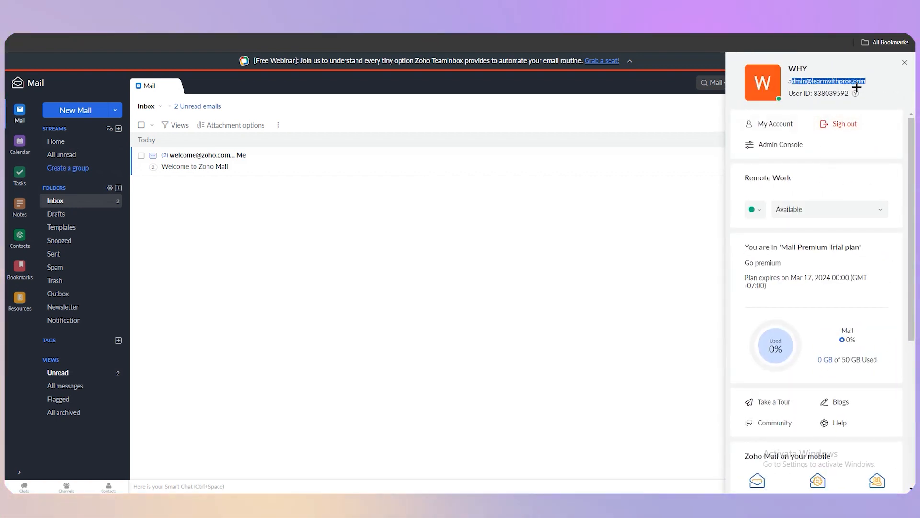
left_click_drag(857, 87, 876, 89)
left_click(876, 90)
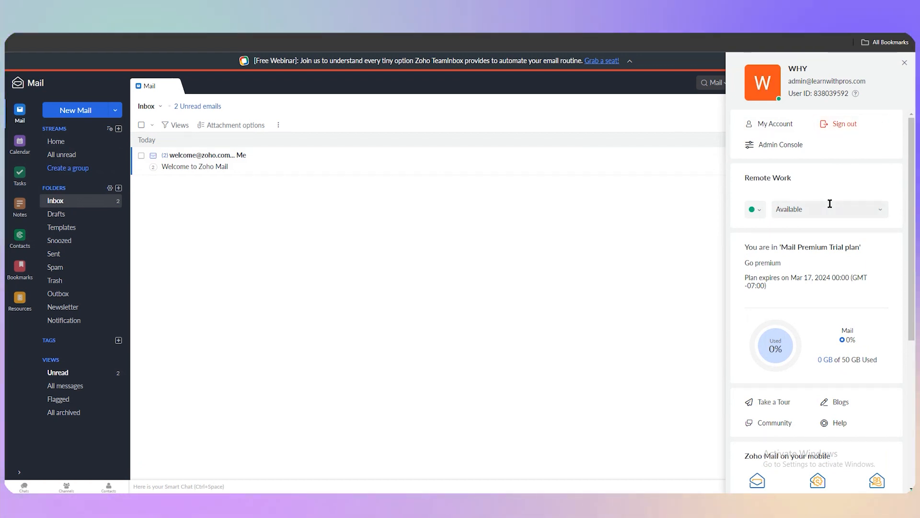